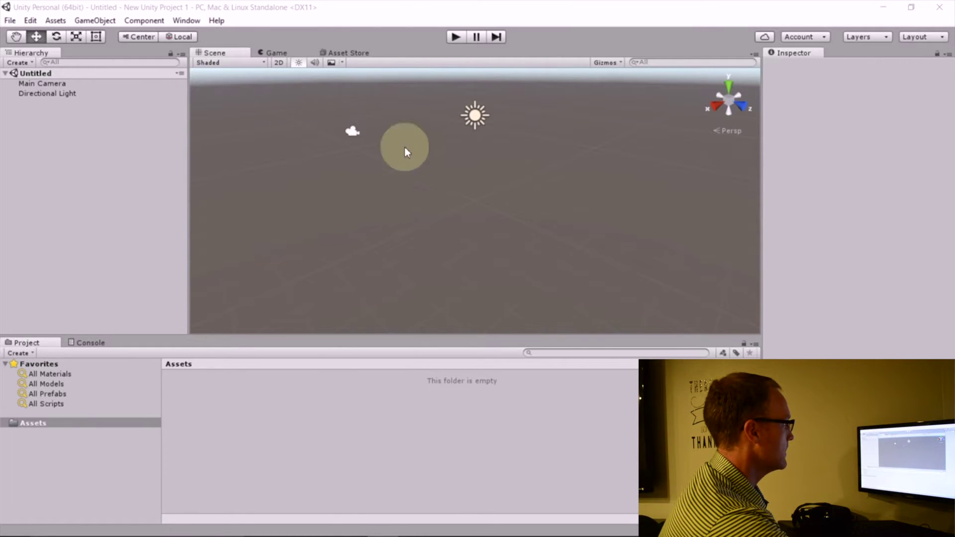
Bring up the Asset Store pane inside the Unity editor
left_click(331, 54)
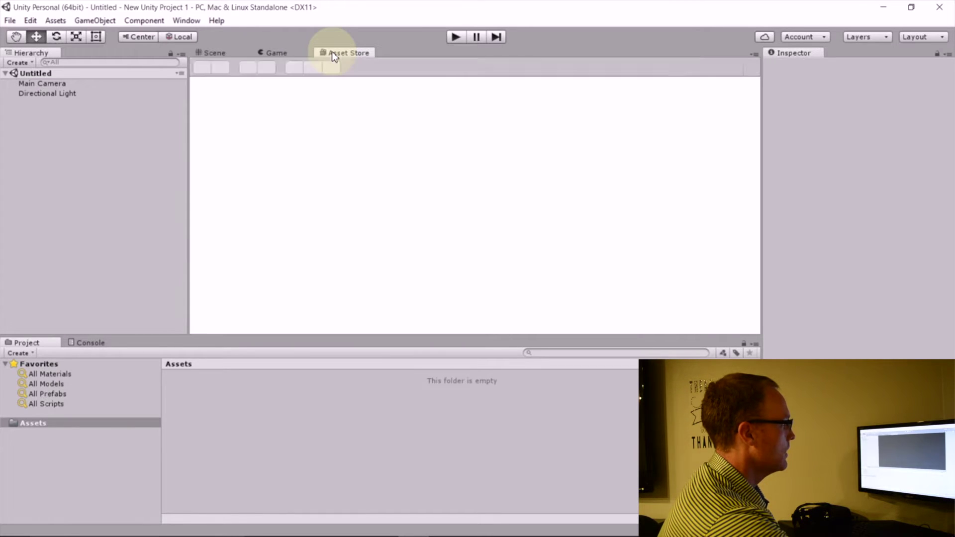
Search the Asset Store for 'vr samples' and look through the results
left_click(278, 92)
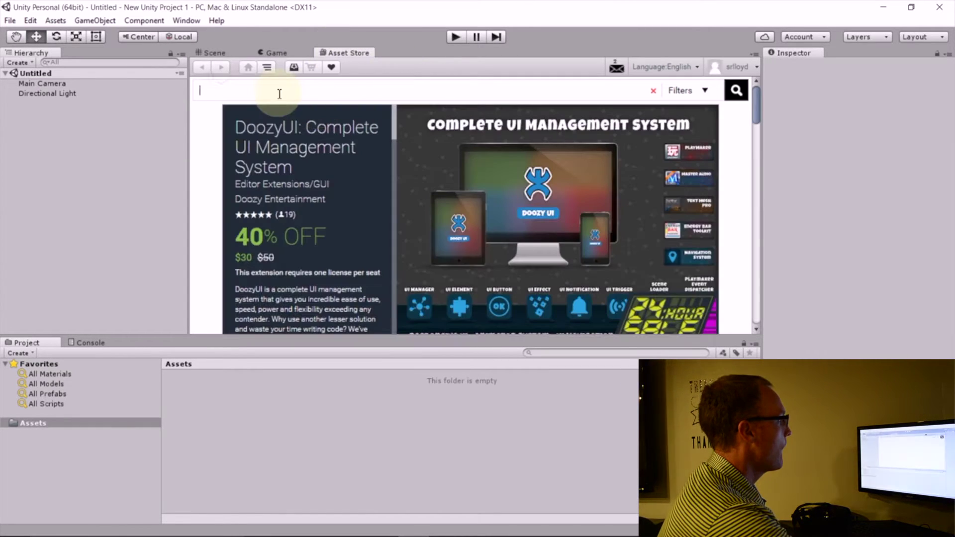
type("vr sam")
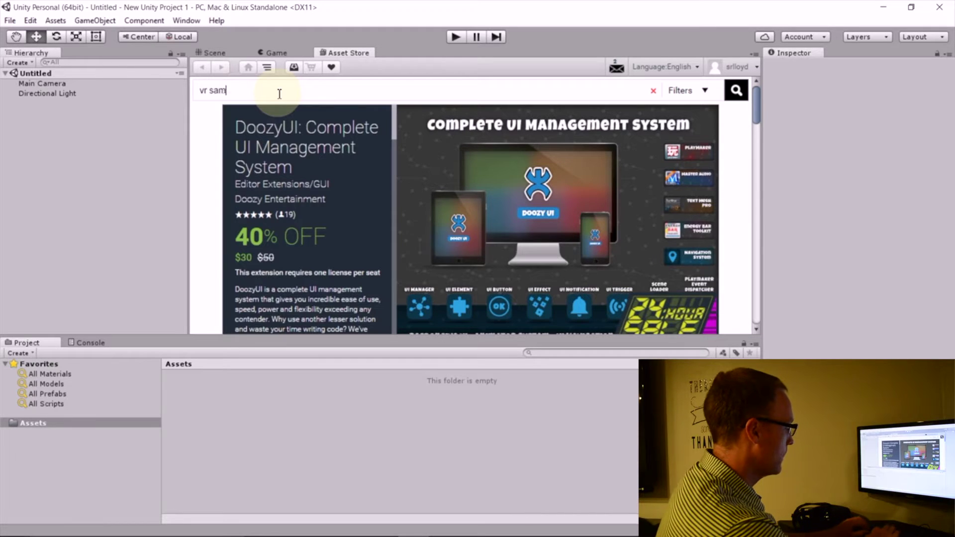
type("ples")
key("Return")
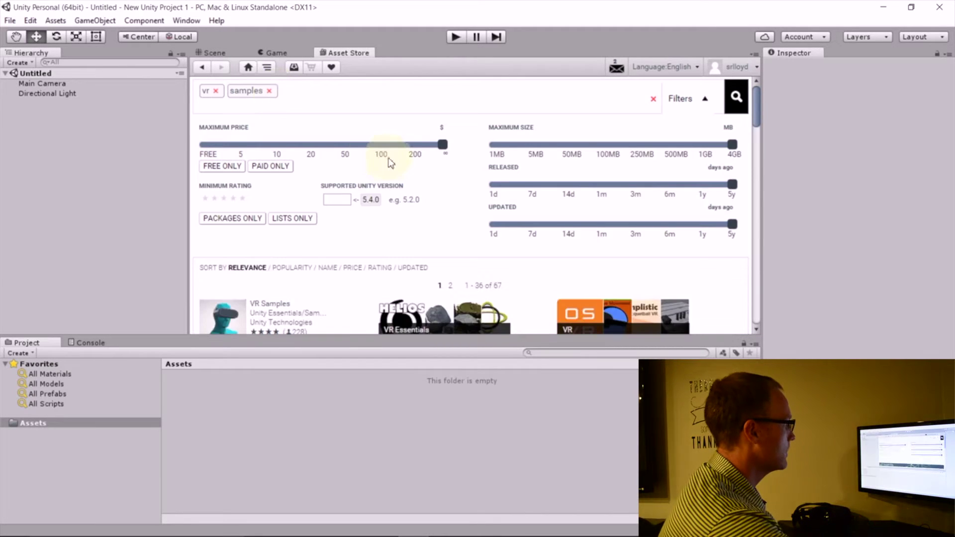
scroll(398, 159, "down", 2)
scroll(384, 199, "down", 1)
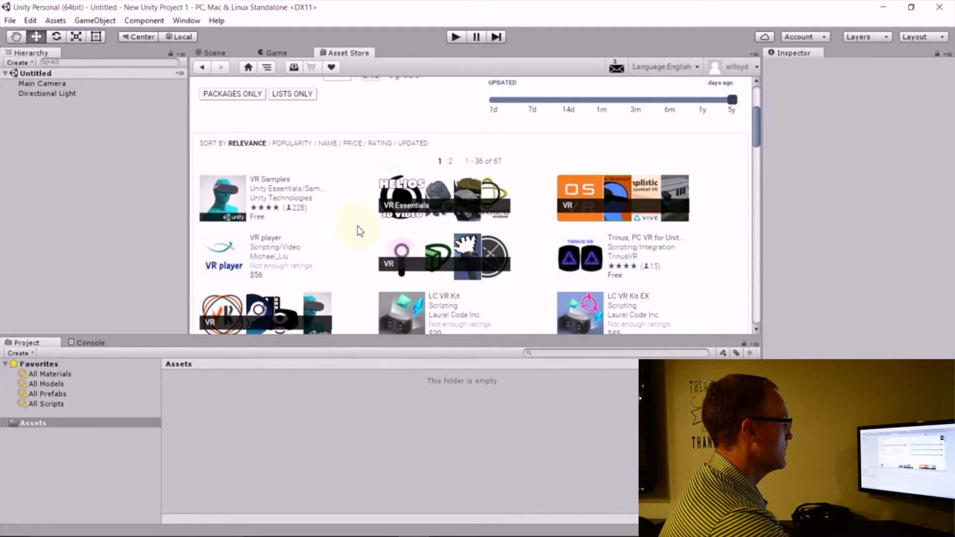
Browse Unity Technologies' assets, then go to the free VR Samples product page
left_click(264, 200)
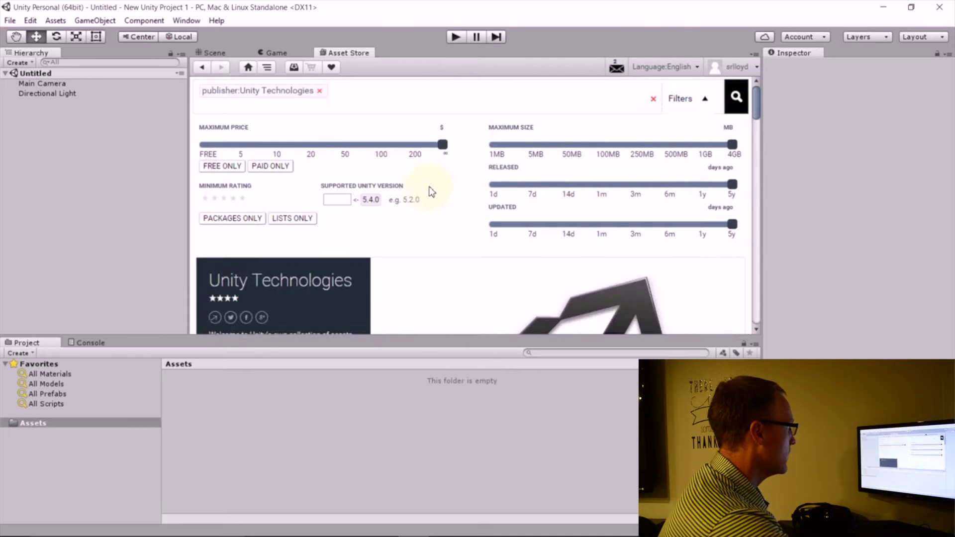
scroll(433, 189, "down", 2)
scroll(427, 192, "up", 2)
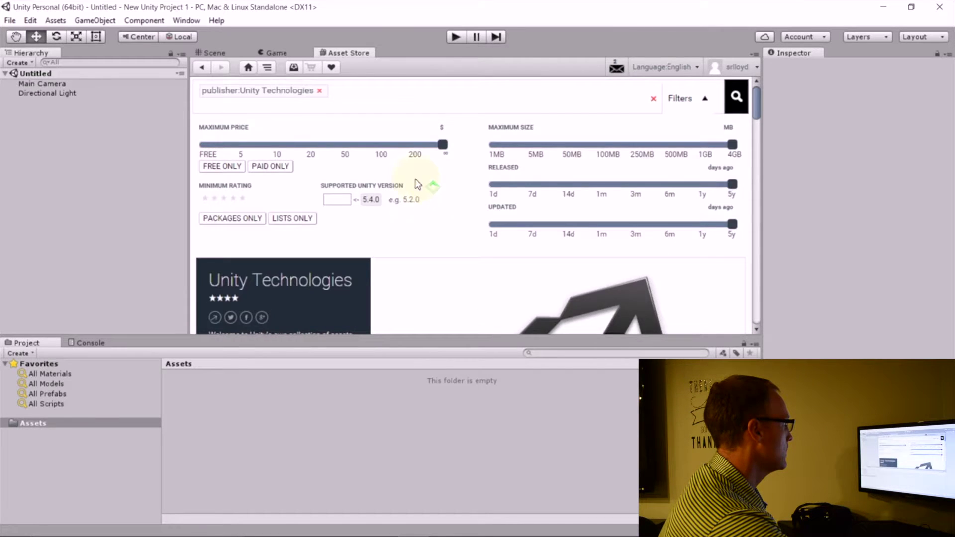
left_click(201, 67)
left_click(225, 313)
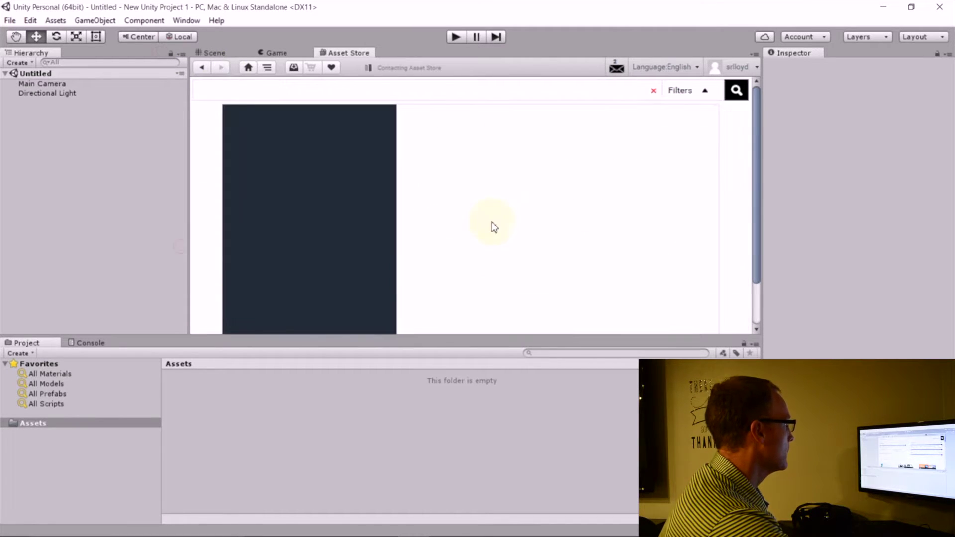
scroll(512, 209, "down", 1)
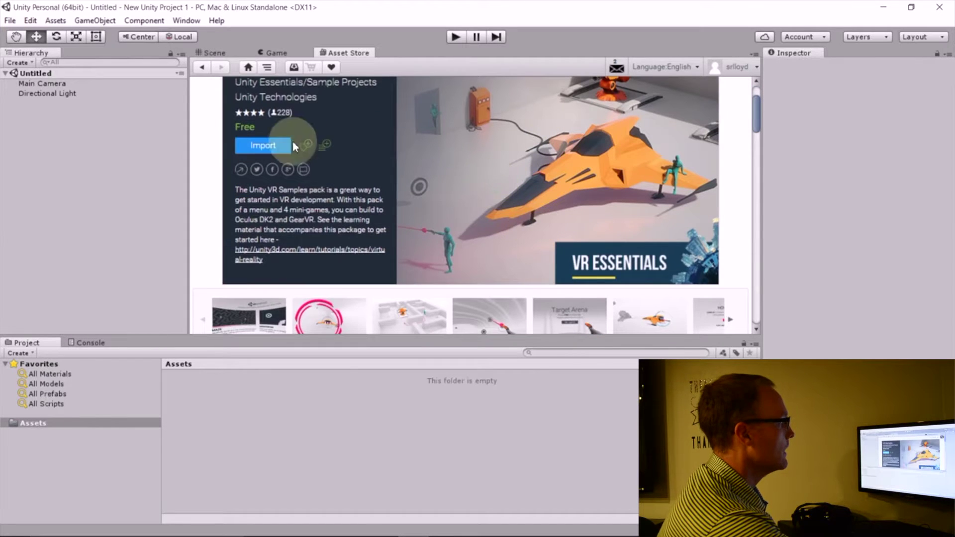
scroll(507, 195, "up", 1)
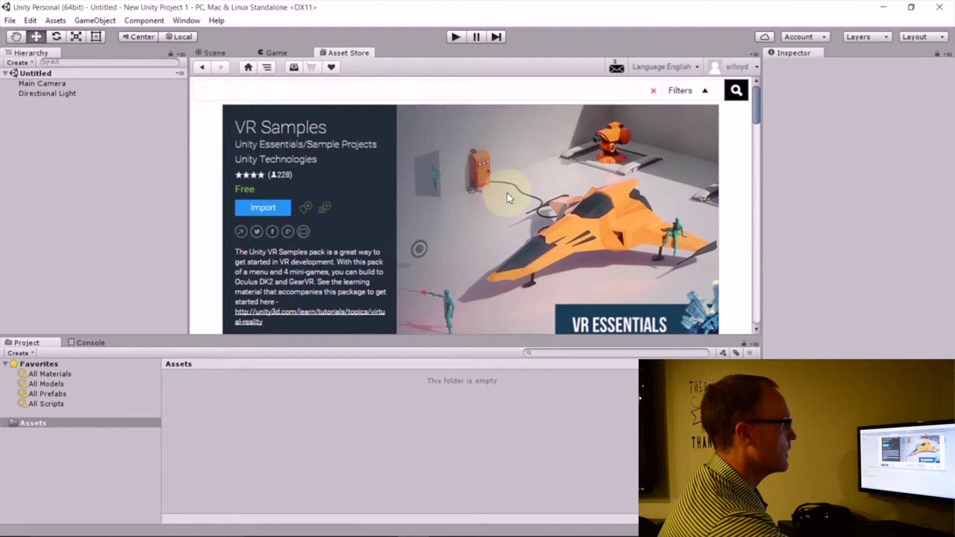
Import the complete VR Samples package, confirming the full-project import warning
left_click(271, 215)
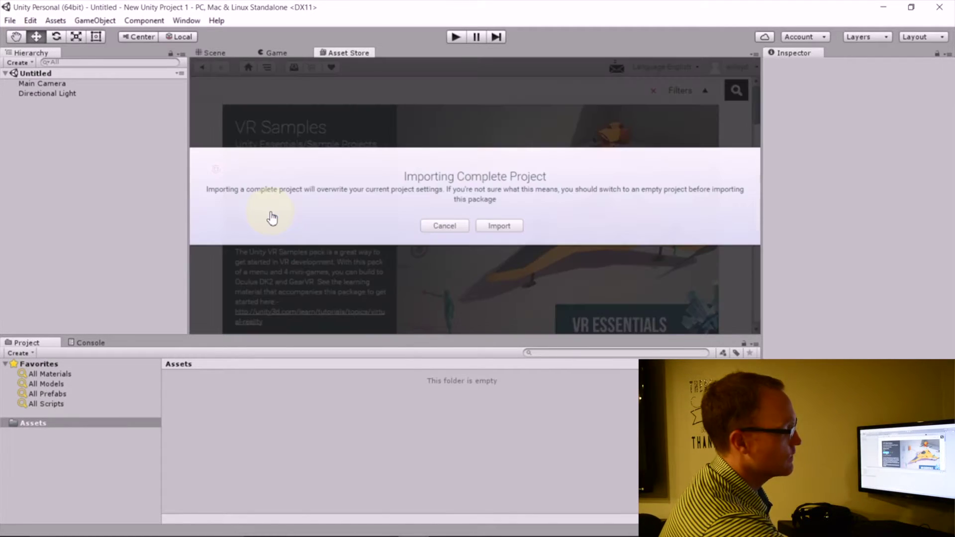
left_click(502, 223)
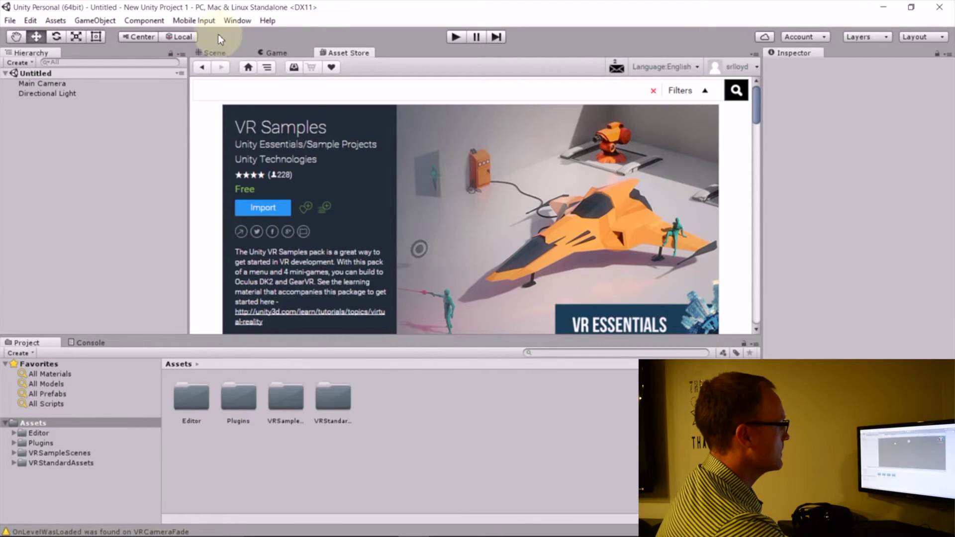
Load the MainMenu scene from Assets > VRSampleScenes > Scenes in the Scene view
left_click(219, 54)
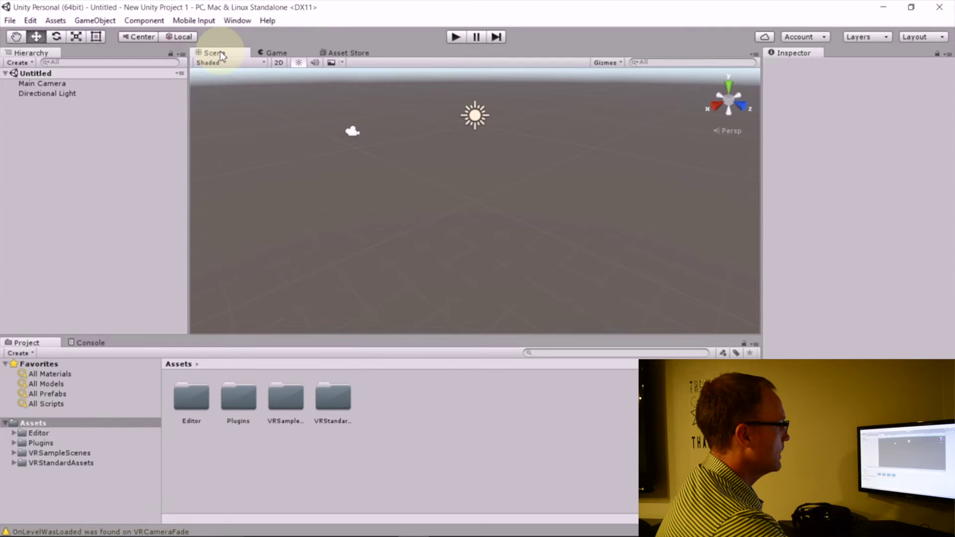
double_click(291, 411)
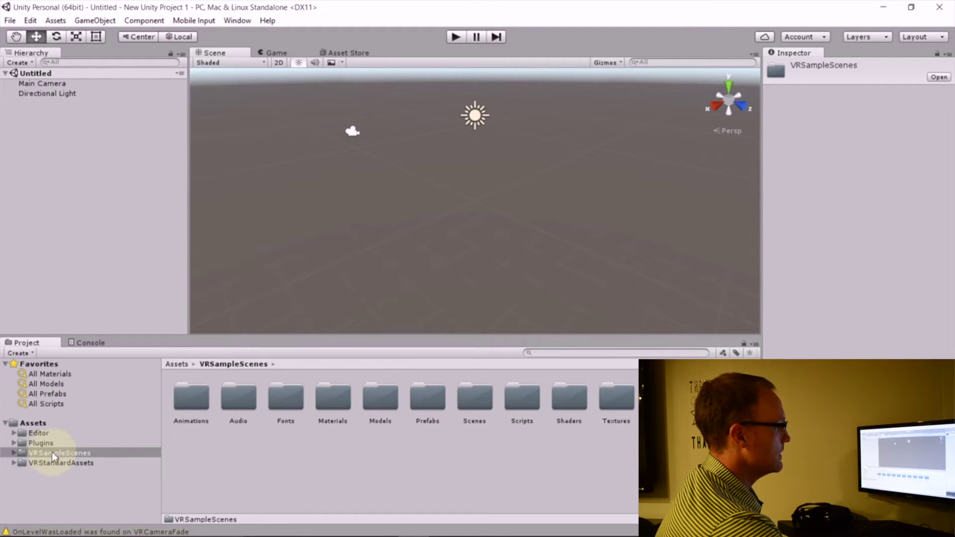
double_click(475, 400)
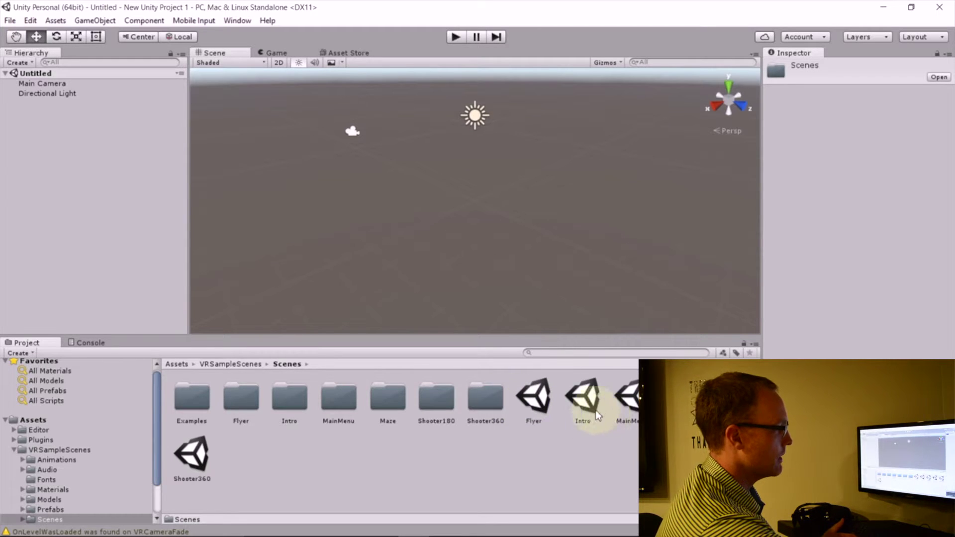
double_click(635, 396)
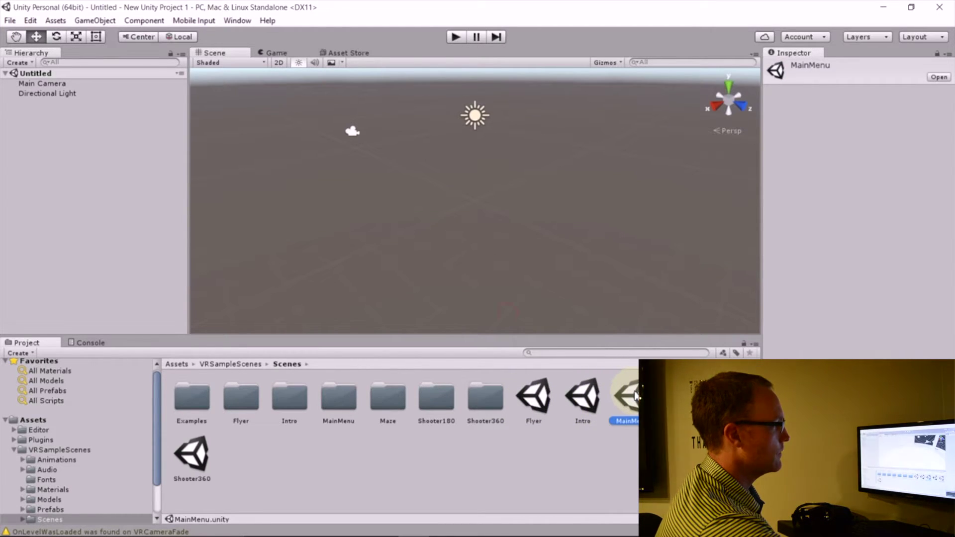
right_click_drag(586, 259, 424, 249)
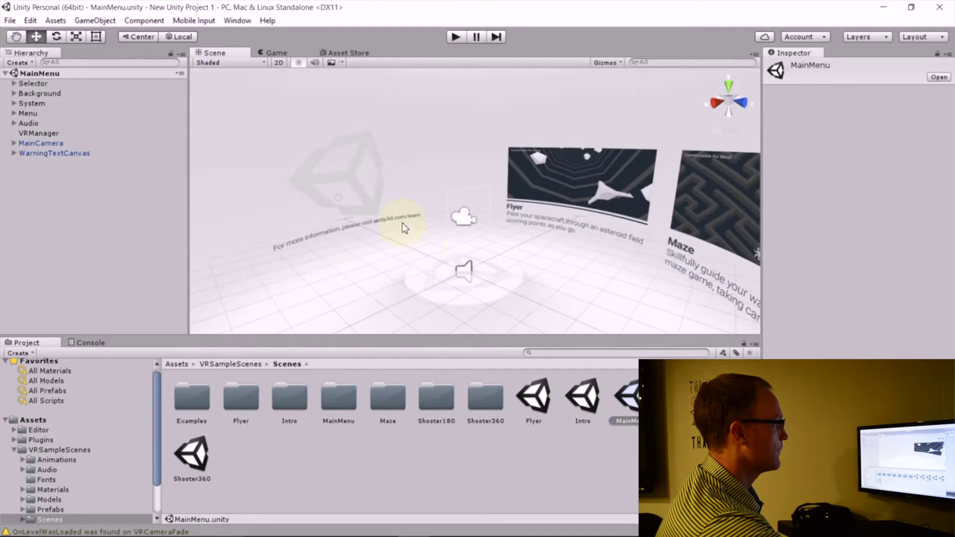
scroll(404, 228, "up", 3)
right_click_drag(405, 201, 423, 143)
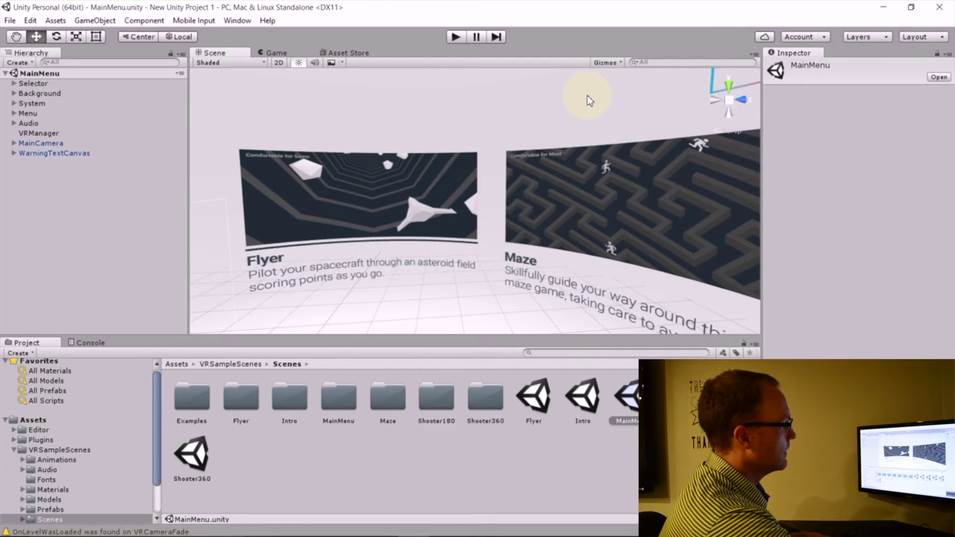
left_click(456, 36)
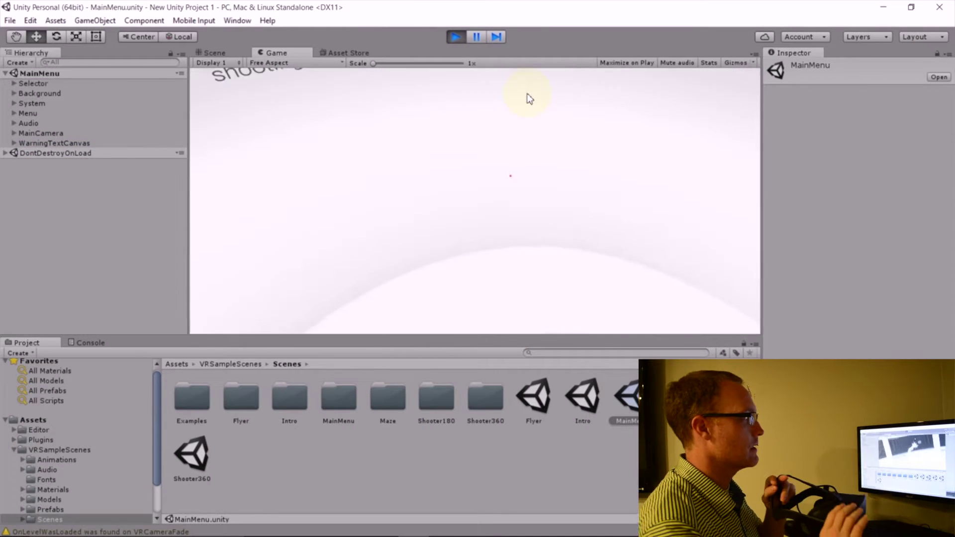
Launch a game from the VR menu during play mode, then stop playing
left_click(527, 93)
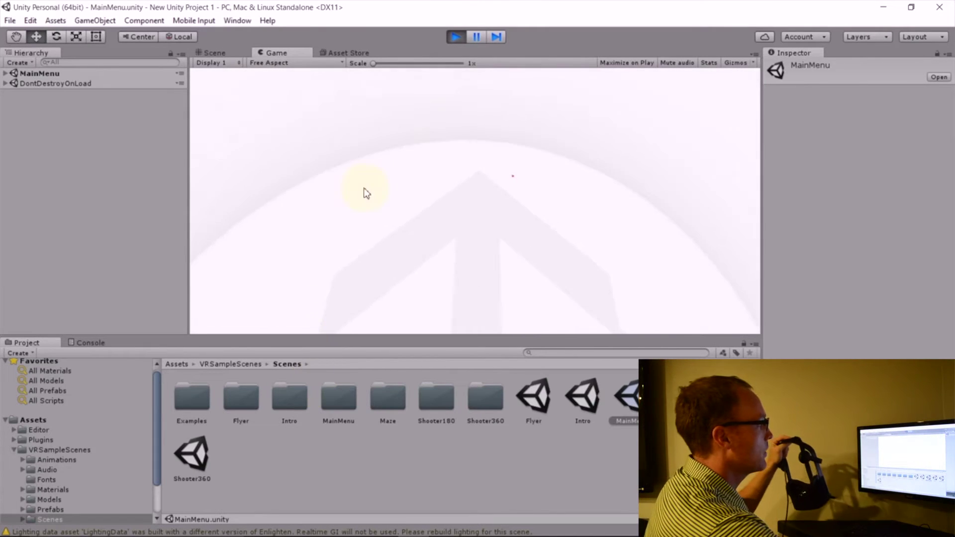
left_click(454, 38)
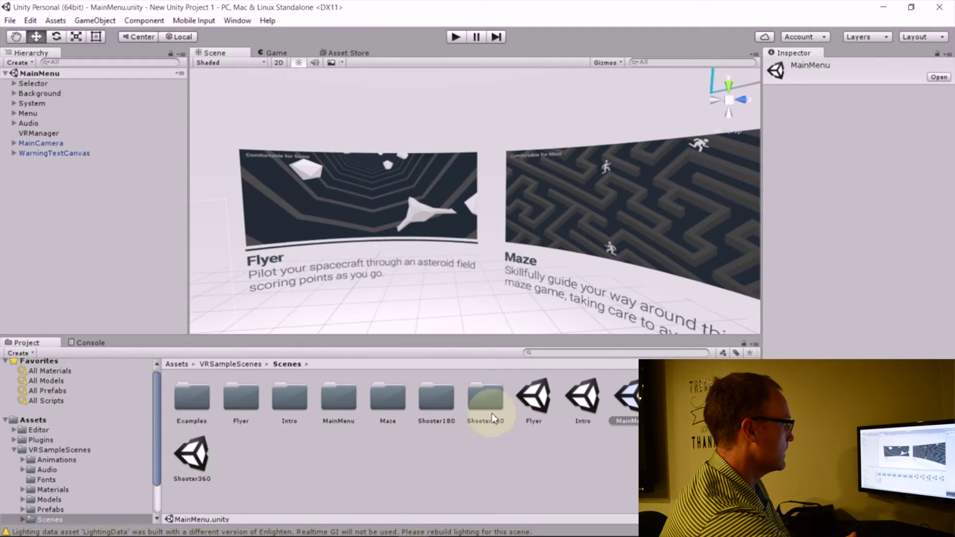
Navigate to Materials > Shooter and select the ShooterTarget material
double_click(427, 403)
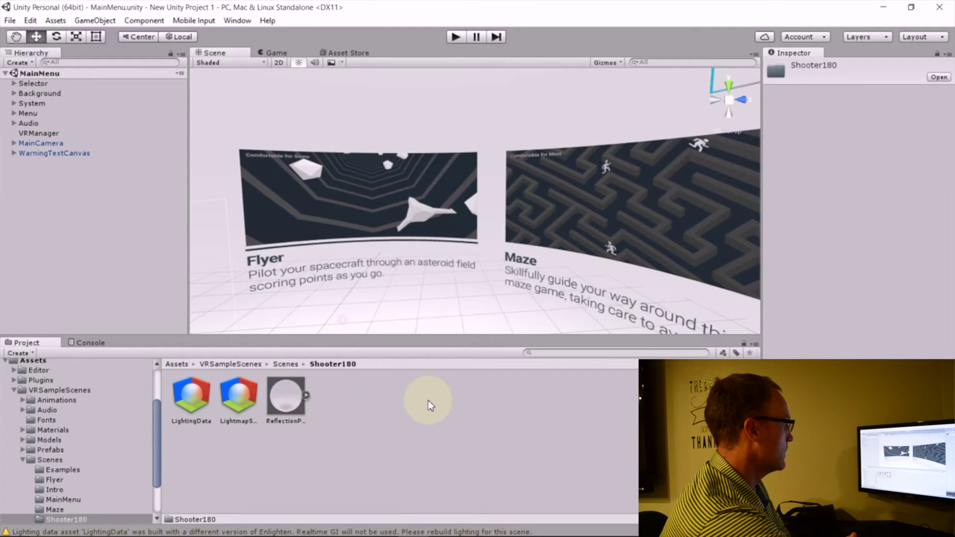
left_click(22, 460)
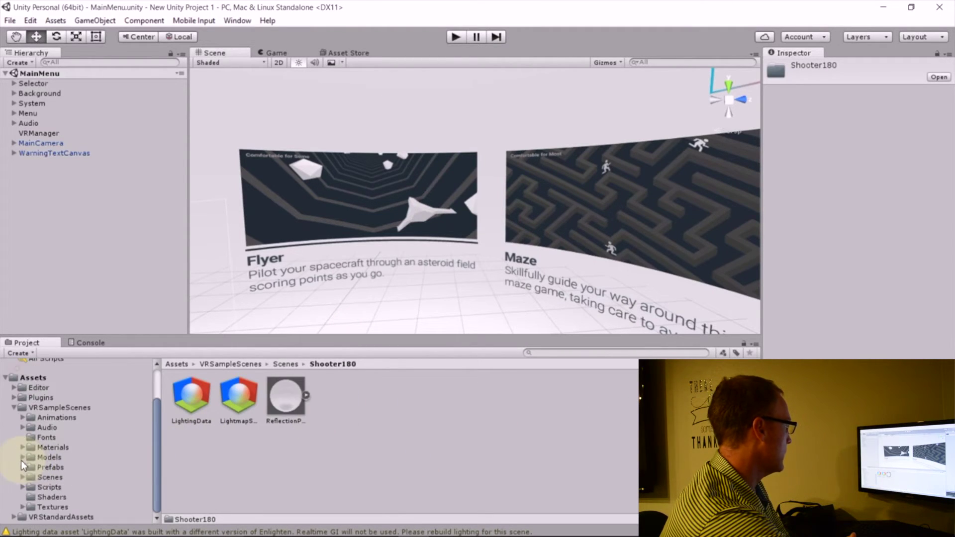
left_click(35, 478)
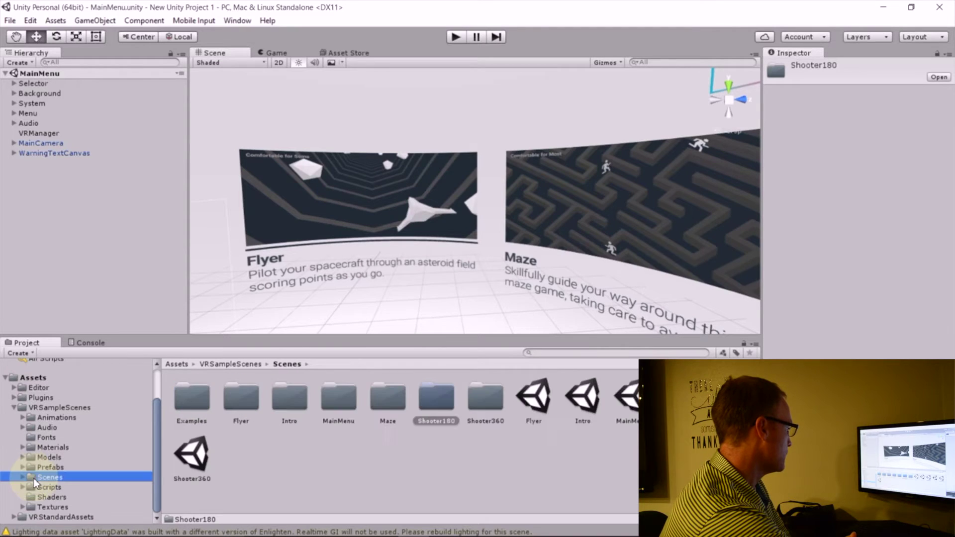
left_click(49, 448)
left_click(50, 448)
double_click(493, 403)
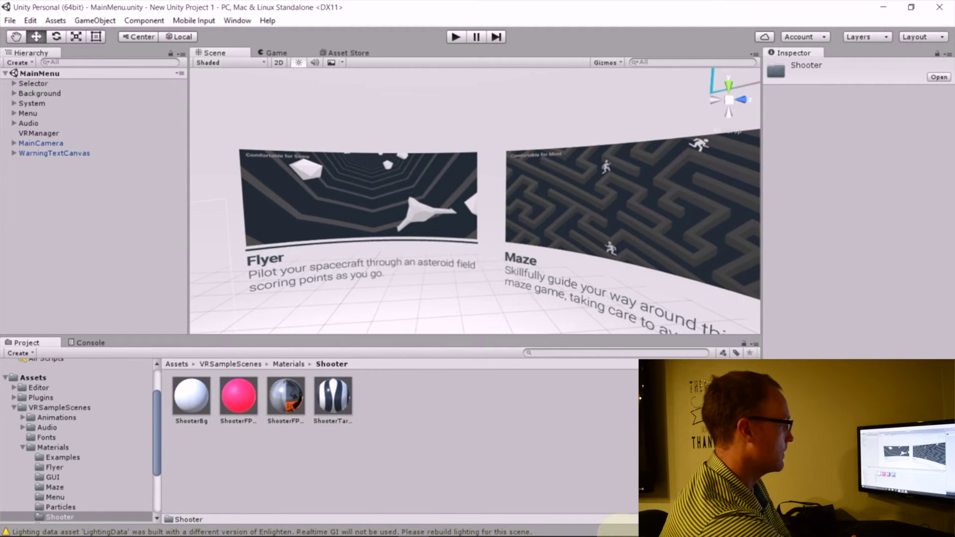
left_click(333, 397)
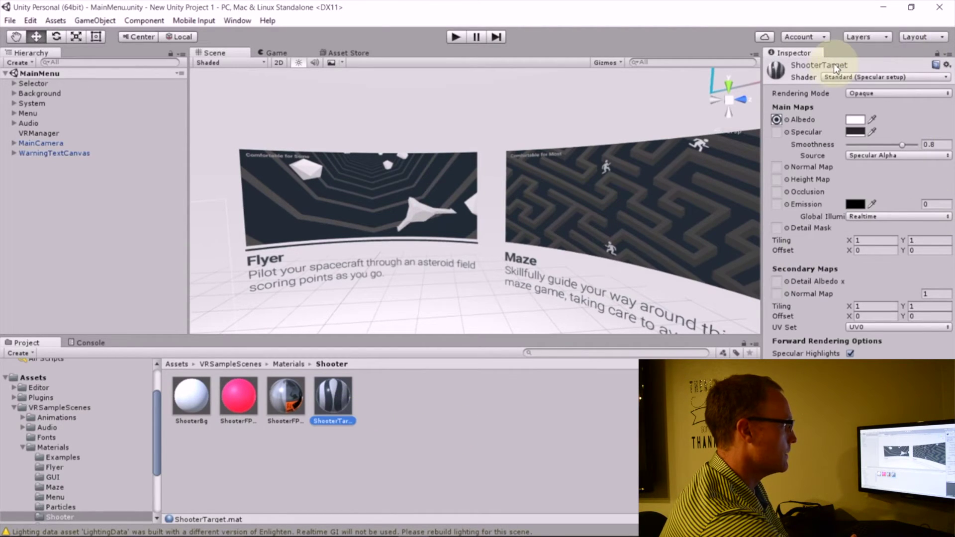
Find the ShooterTargetAlbedo texture through the material's Albedo slot and bring up its actions
left_click(777, 119)
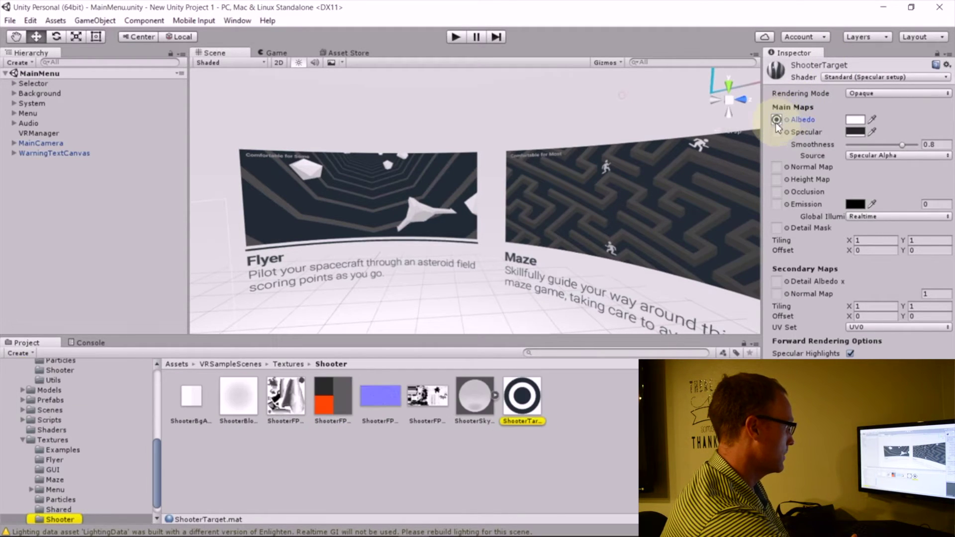
right_click(520, 398)
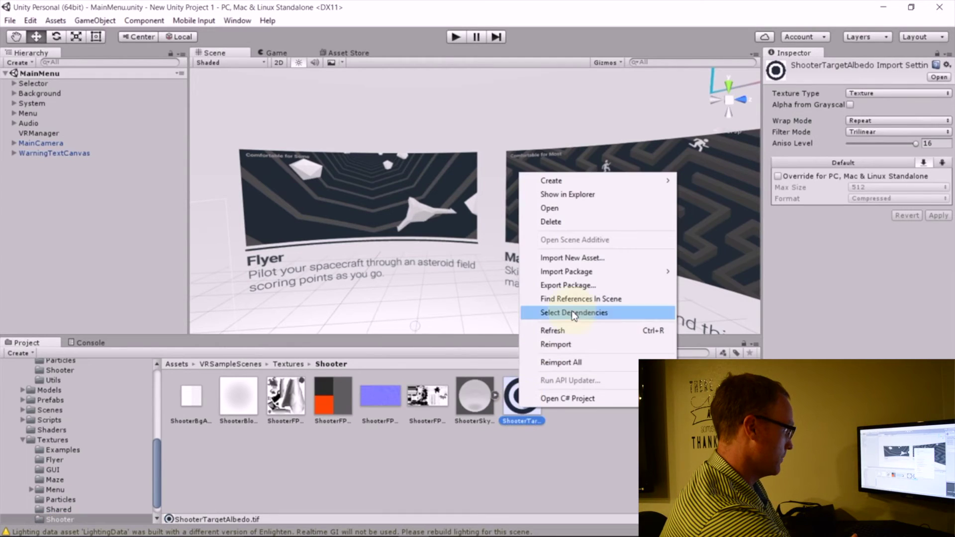
Reveal the target texture file in File Explorer and minimize Unity
left_click(567, 194)
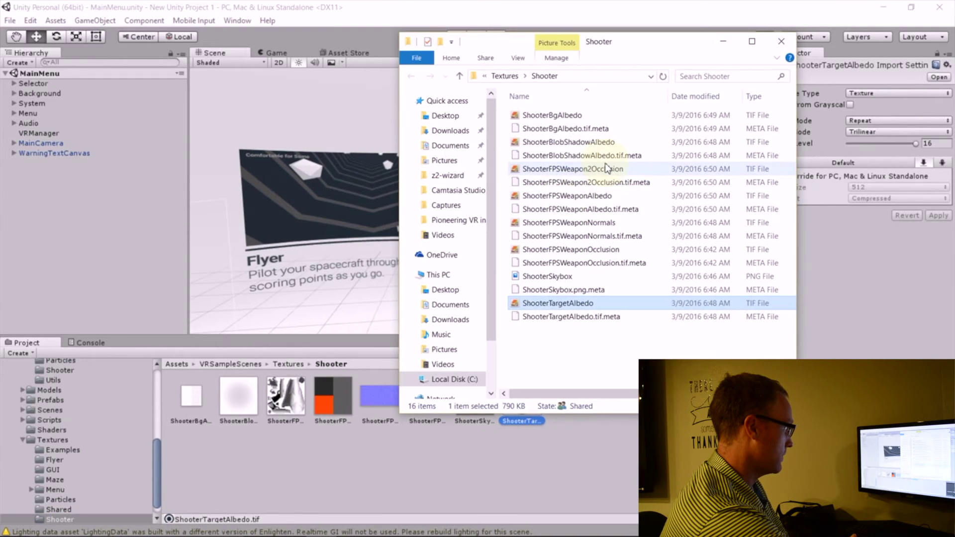
left_click(883, 6)
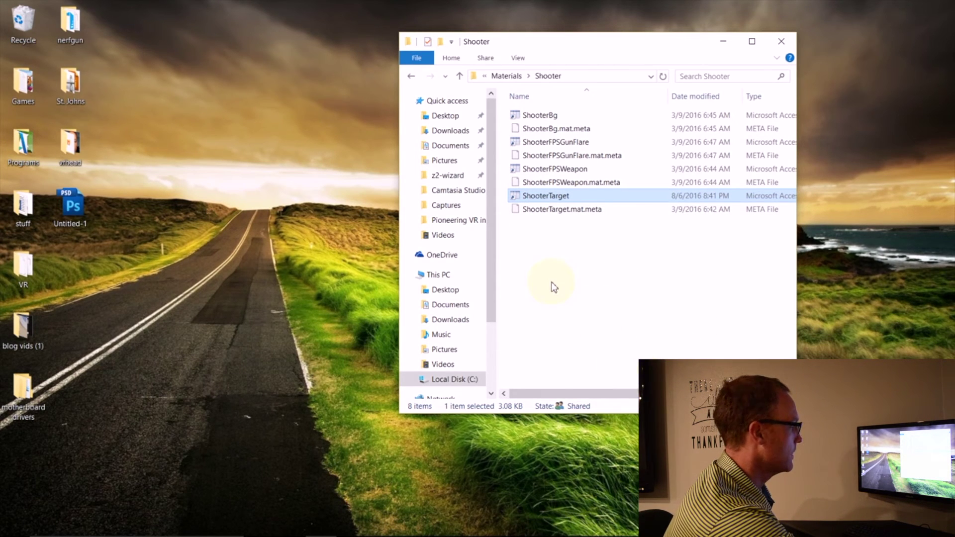
Bring the Unity editor back to the front from the taskbar
mouse_move(450, 533)
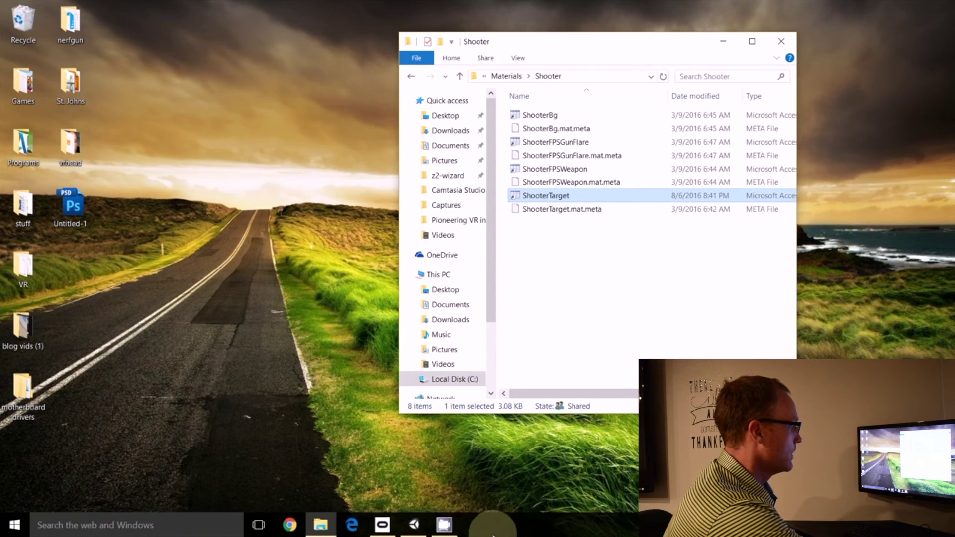
left_click(444, 525)
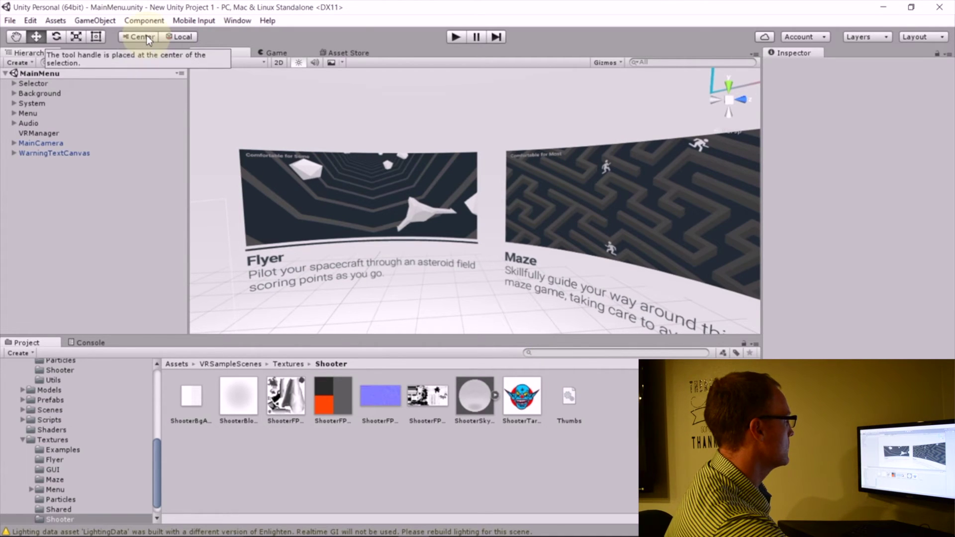
Bring up the Build Settings window from the File menu
left_click(10, 21)
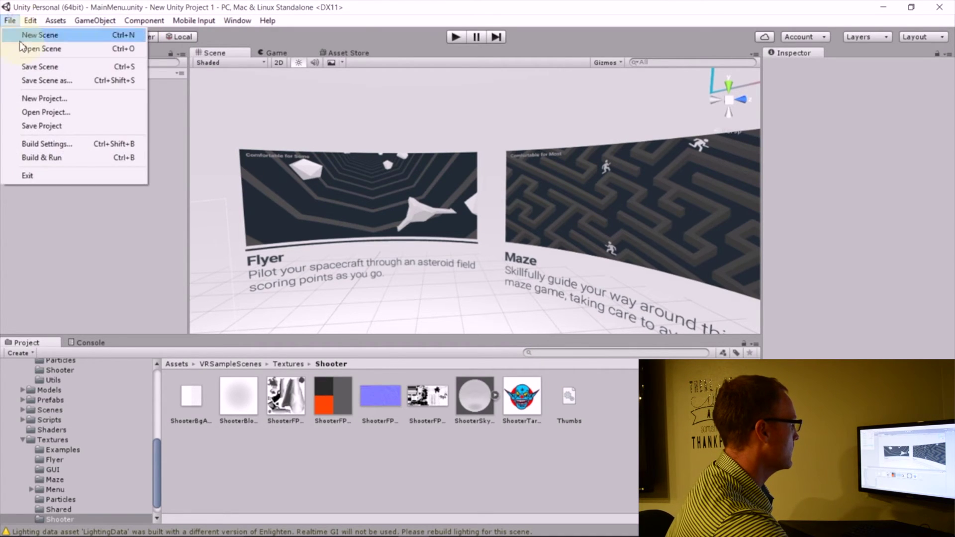
left_click(59, 145)
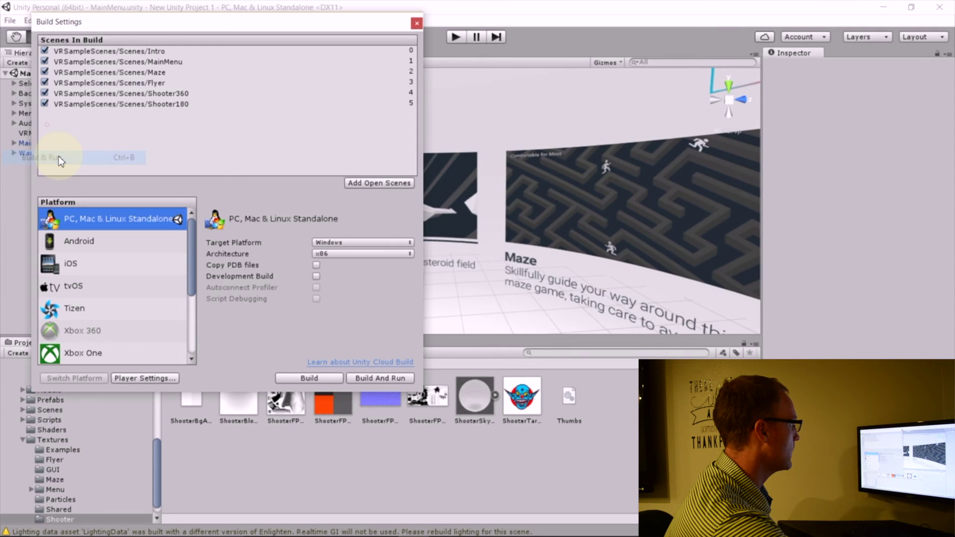
Exclude MainMenu, Flyer and Shooter360 from Scenes In Build, leaving only Shooter180
left_click(45, 61)
left_click(44, 84)
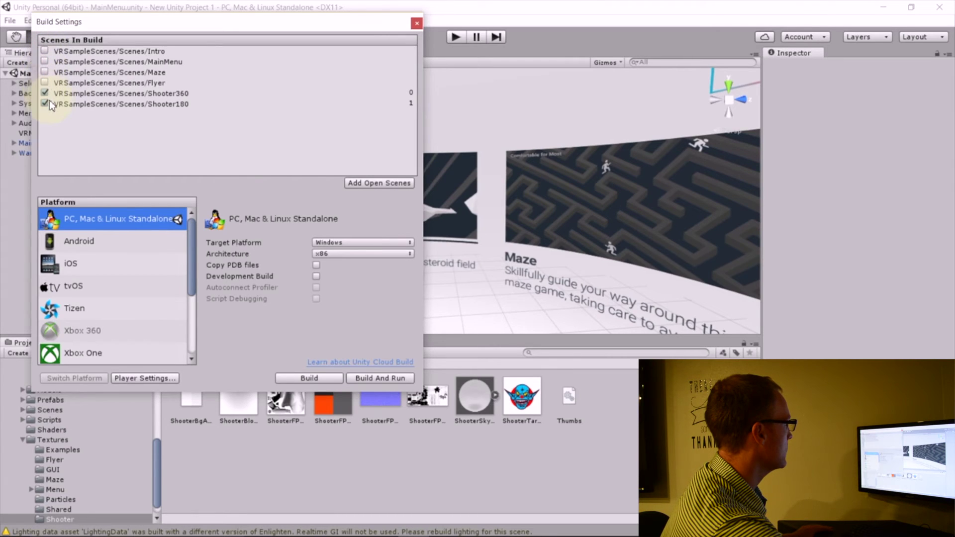
left_click(44, 93)
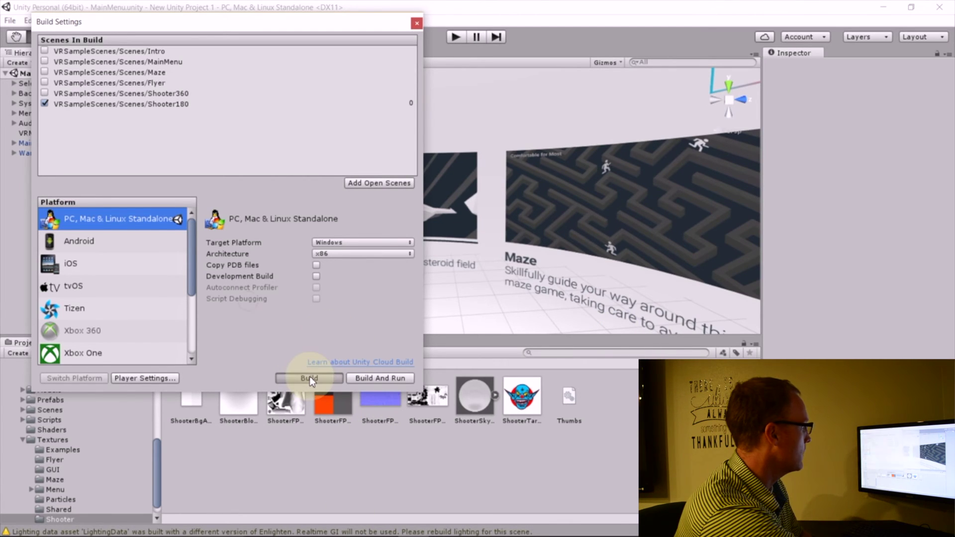
scroll(86, 205, "up", 3)
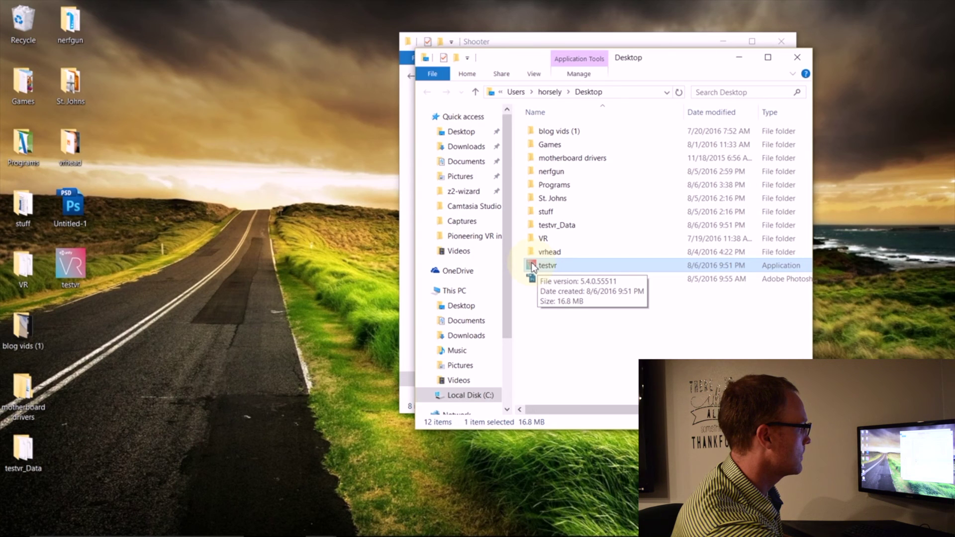
Launch the testvr application from the Desktop folder
double_click(532, 267)
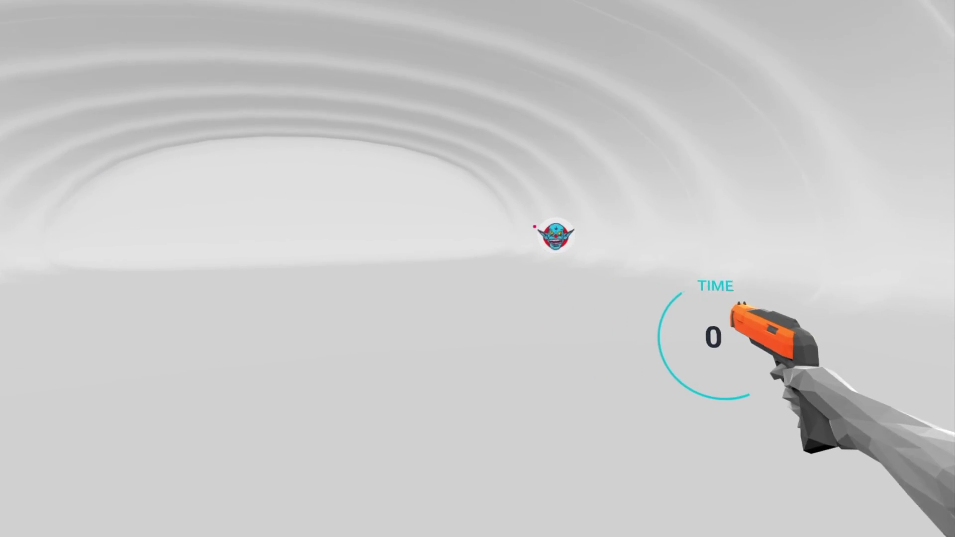
Shoot the monster-face and clown targets as they appear until the timer reads 26
left_click(535, 226)
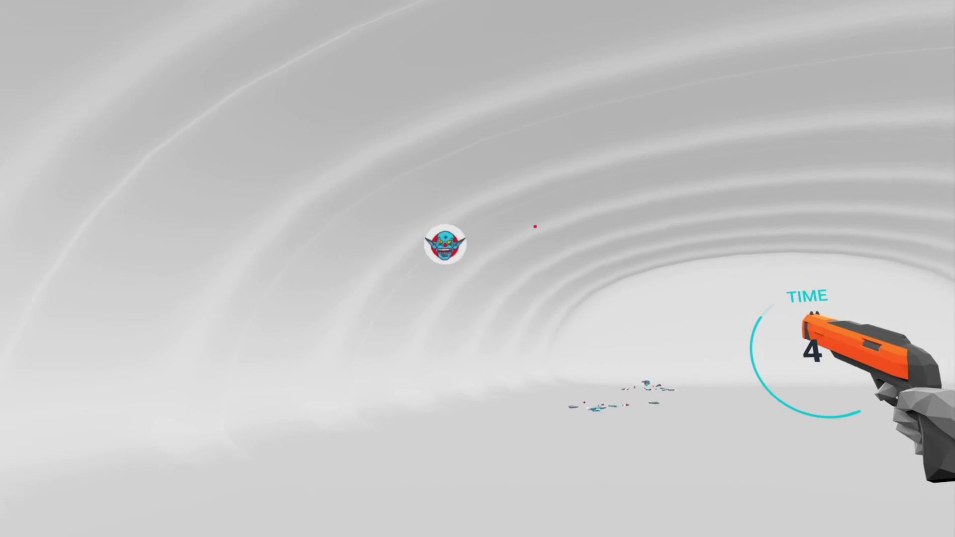
left_click(548, 219)
left_click(550, 220)
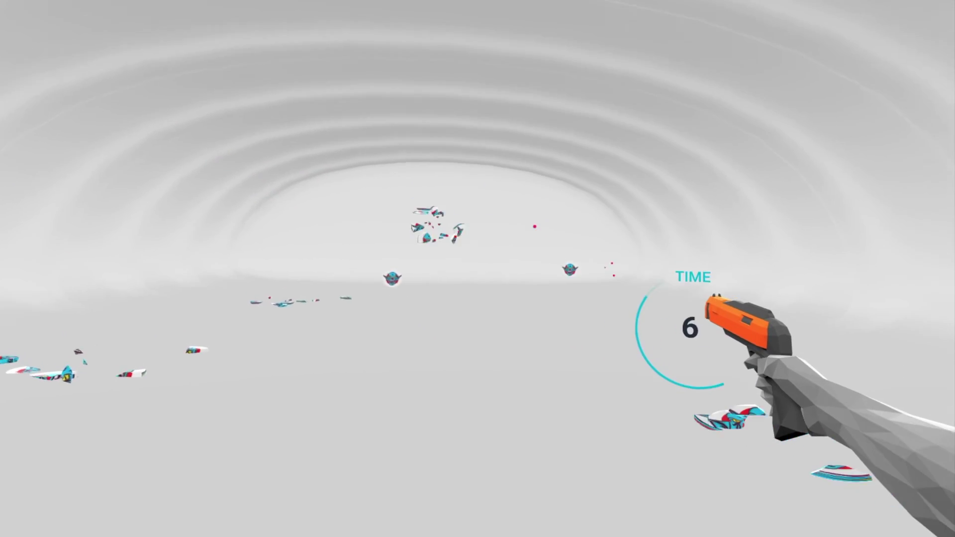
left_click(528, 225)
left_click(534, 226)
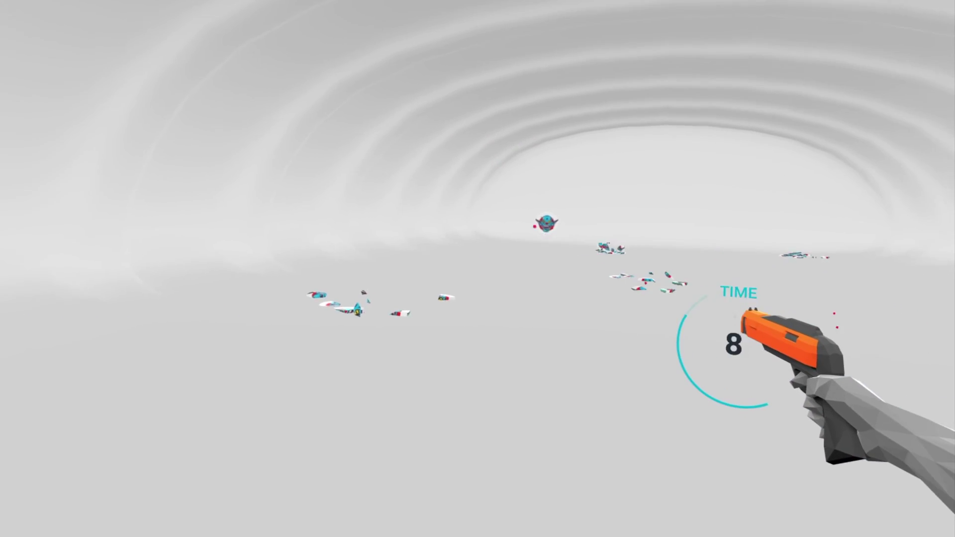
left_click(535, 226)
left_click(535, 227)
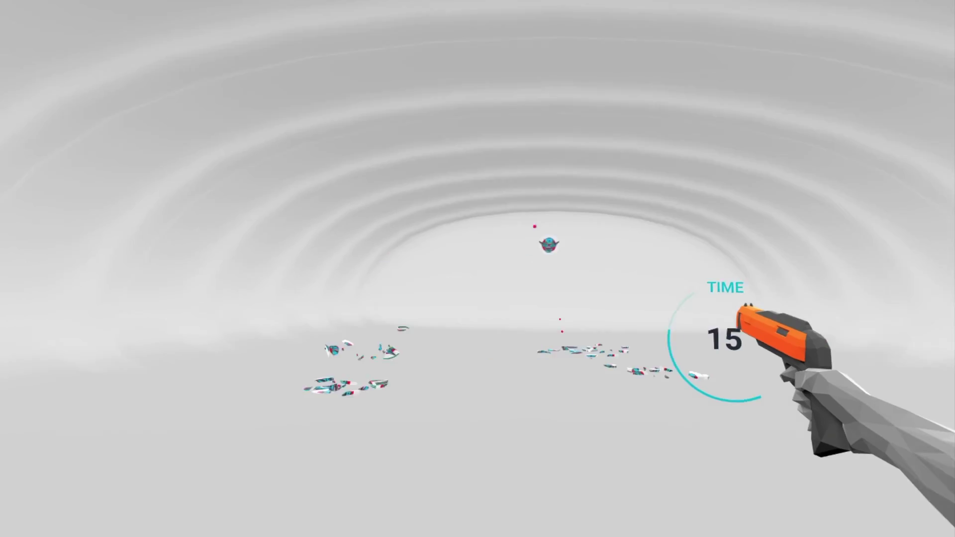
left_click(535, 226)
left_click(534, 227)
left_click(535, 227)
left_click(535, 226)
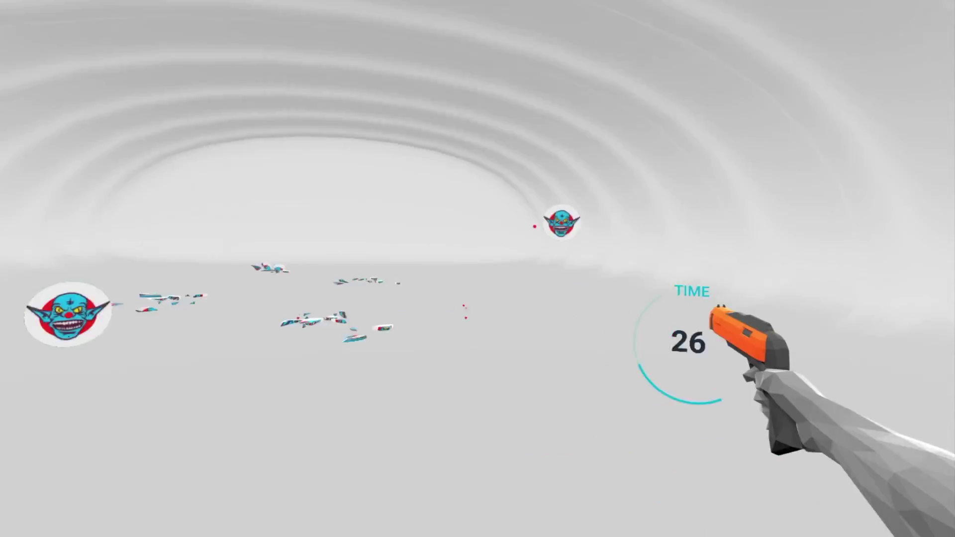